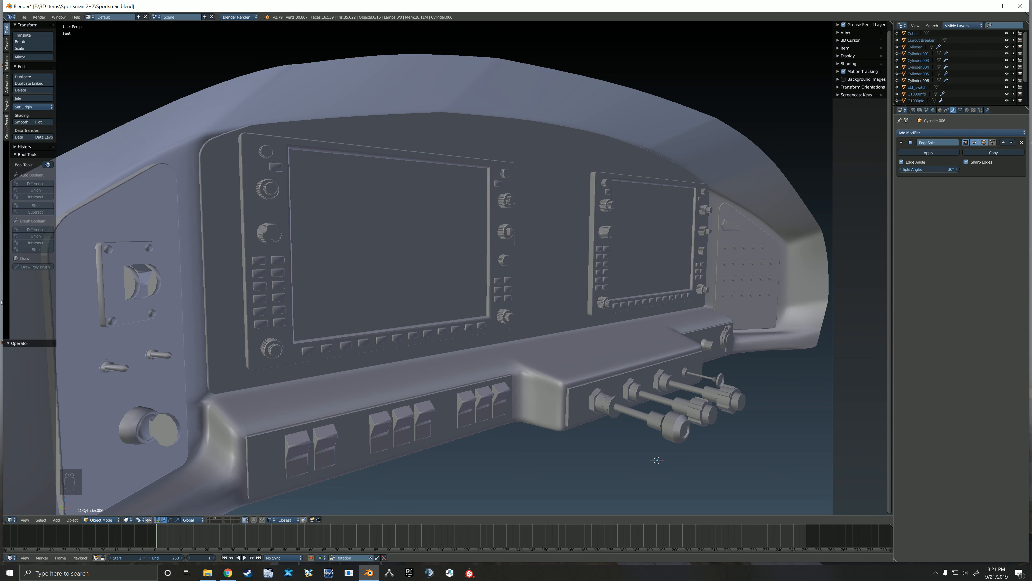
Separate the large display face of the pilot-side G1000pfd unit into its own object.
shift+middle_drag(447, 265, 450, 278)
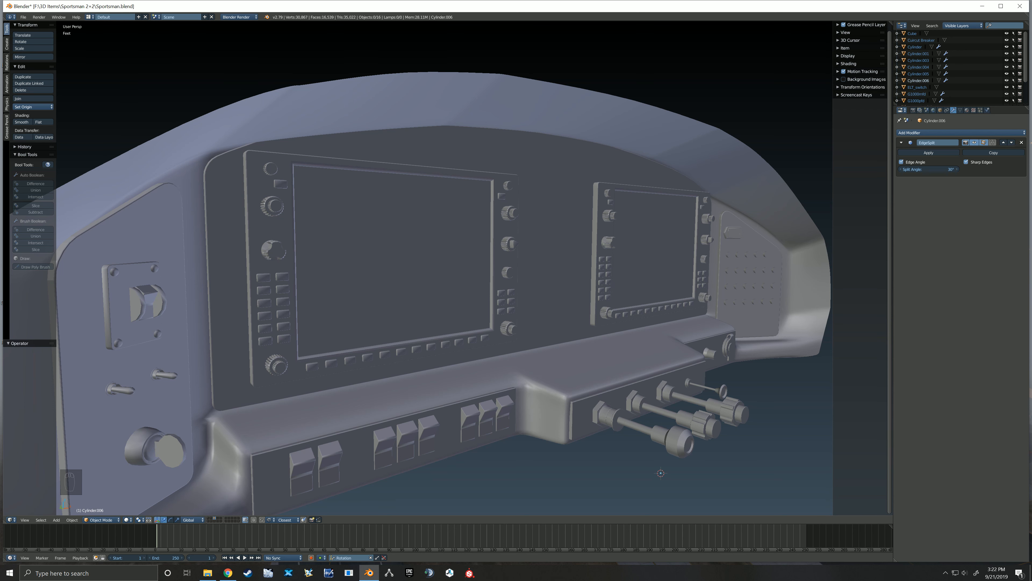
shift+middle_drag(445, 268, 459, 275)
right_click(402, 277)
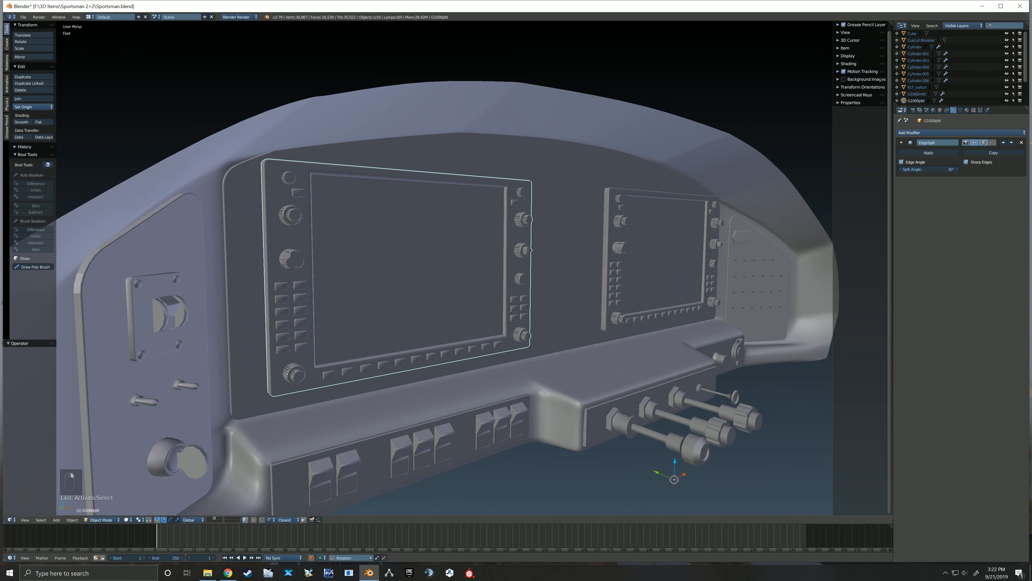
key(Tab)
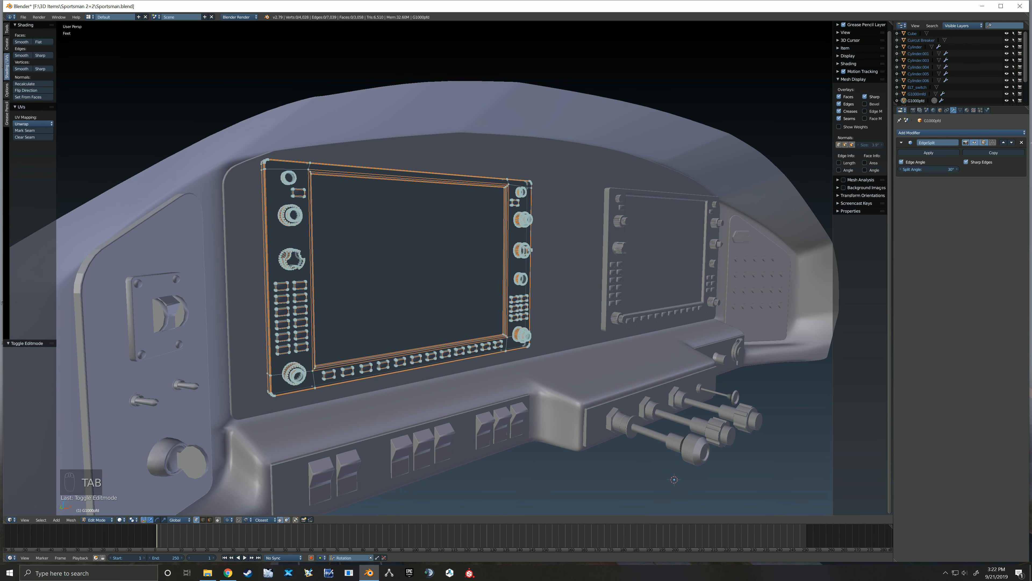
key(ctrl+Tab)
click(413, 295)
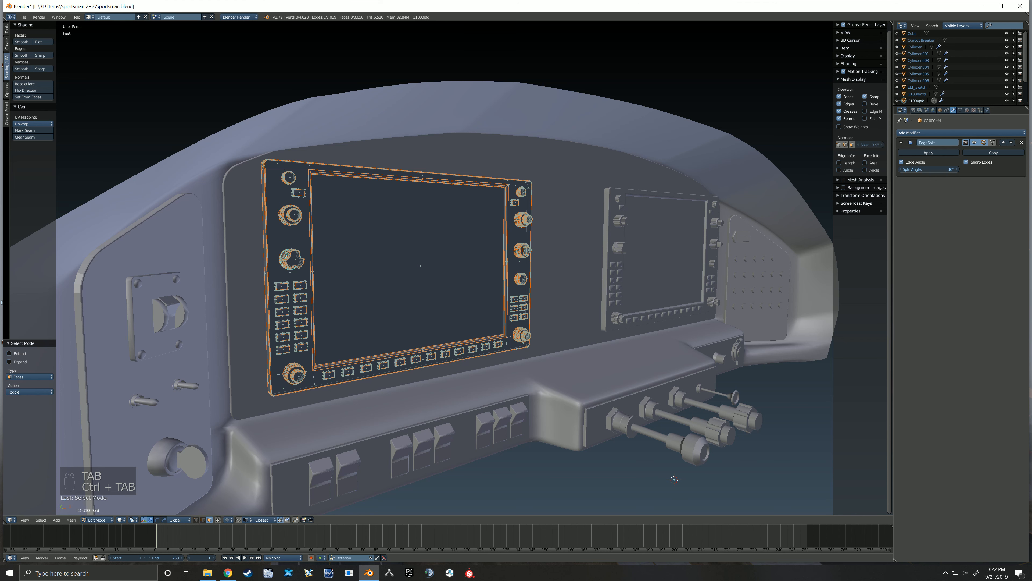
right_click(407, 269)
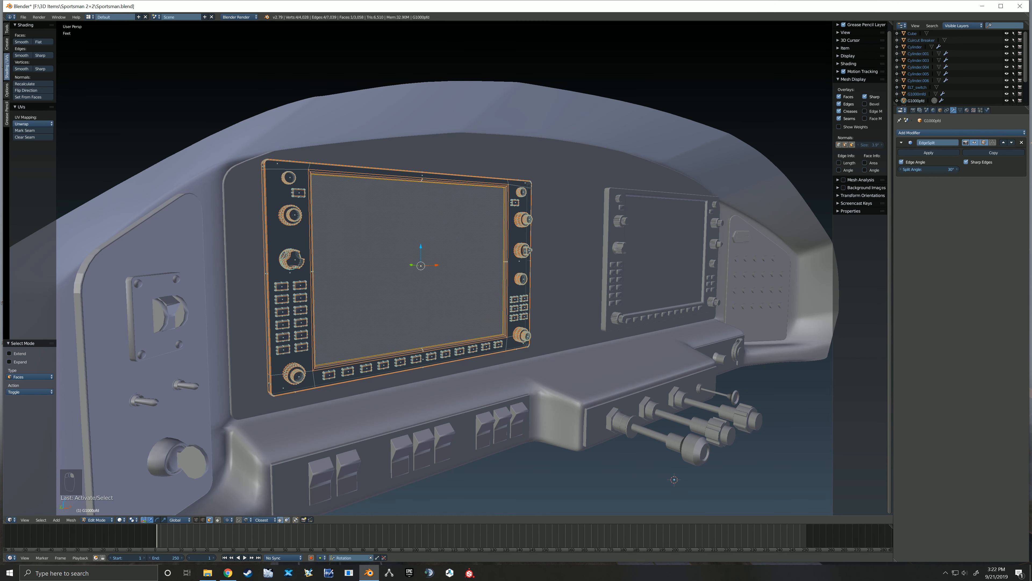
key(p)
click(421, 272)
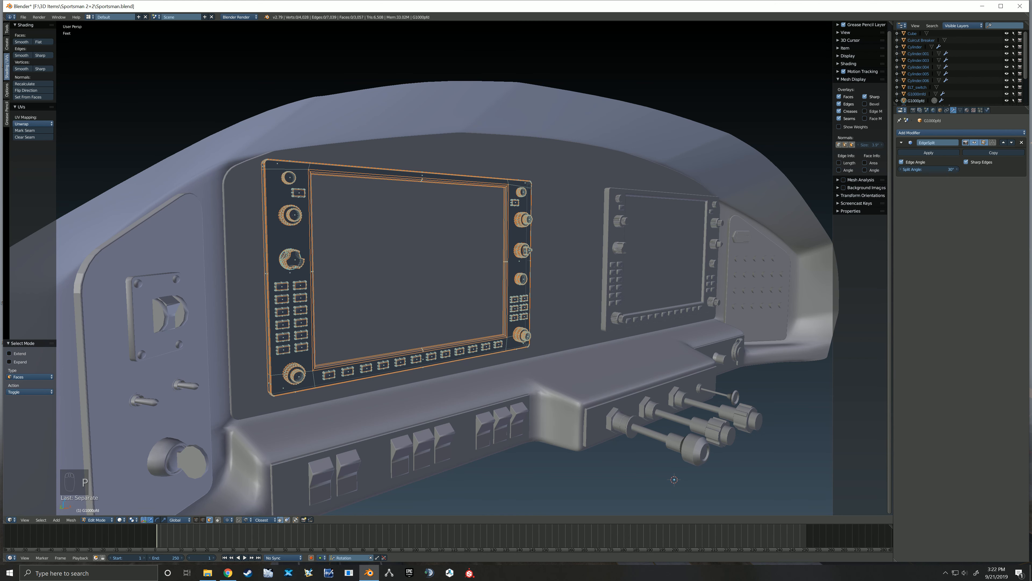
key(Tab)
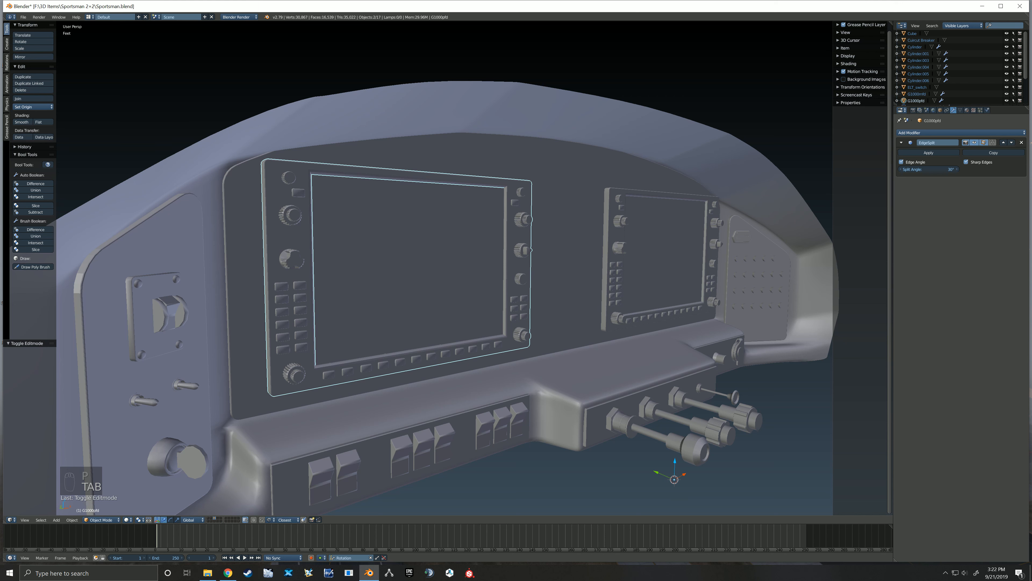
Rename the separated pilot-side display face as G1000pfd_screen.
right_click(419, 272)
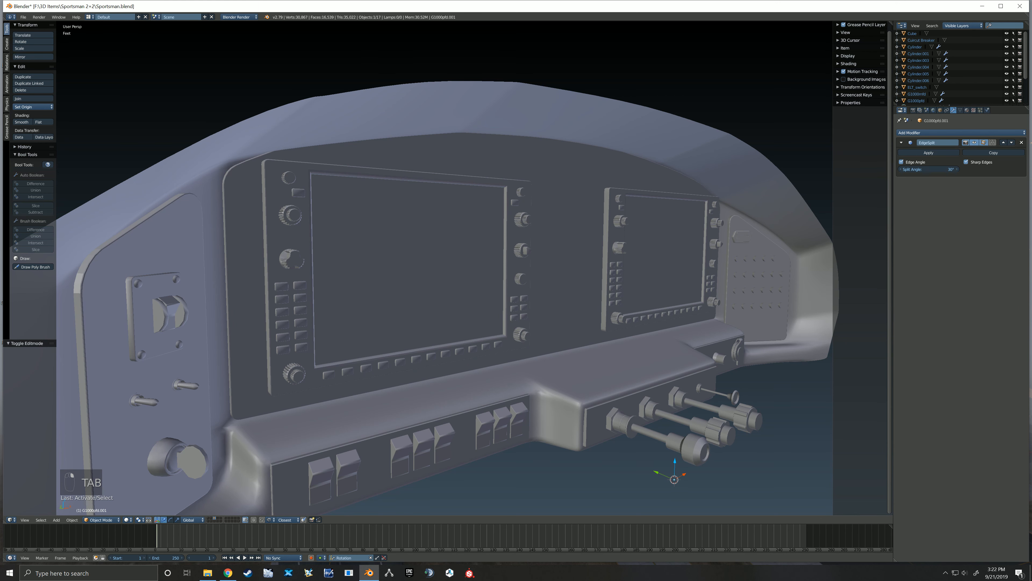
click(940, 110)
click(940, 133)
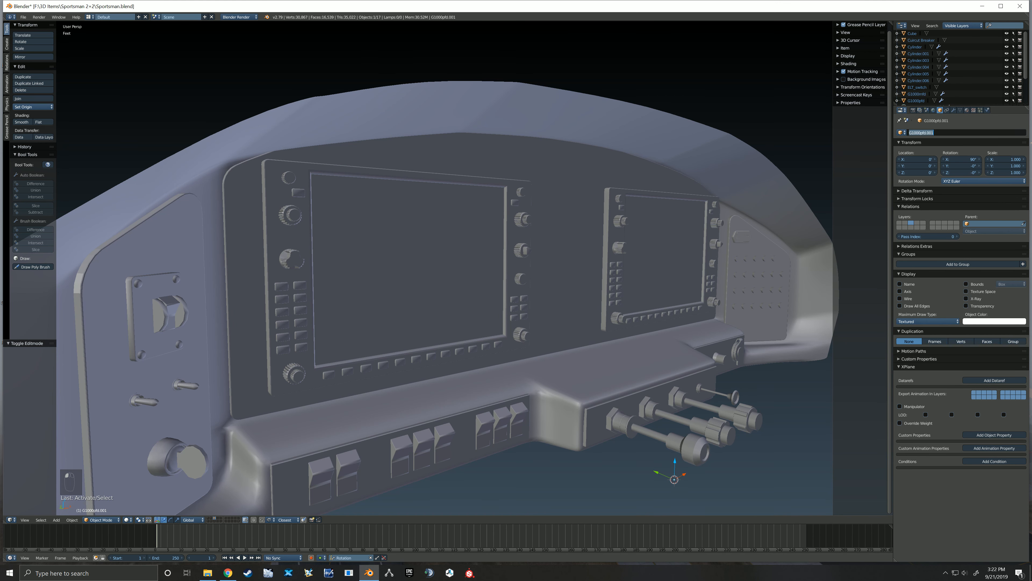
click(935, 132)
key(BackSpace)
key(BackSpace)
key(BackSpace)
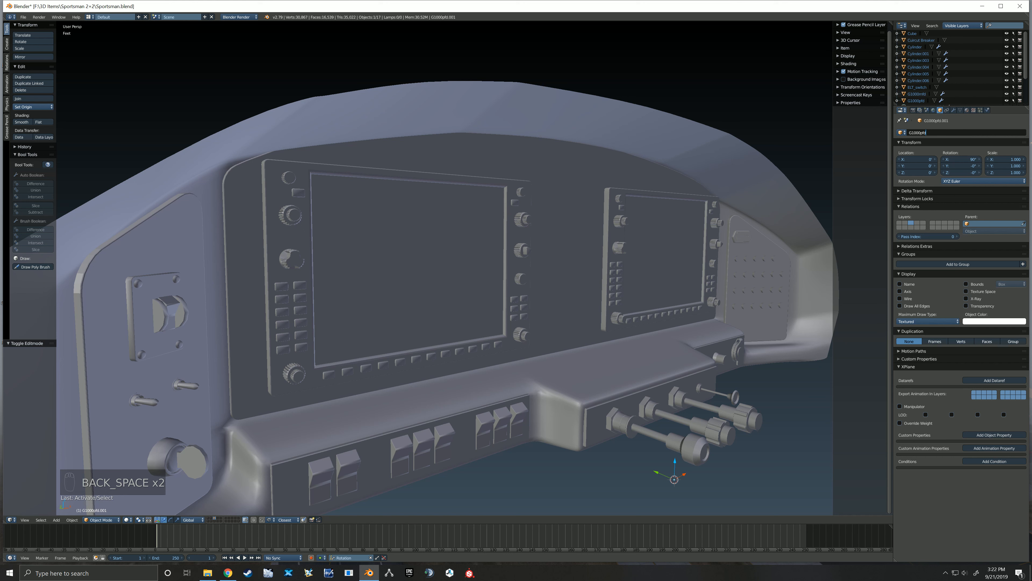
text(_scree)
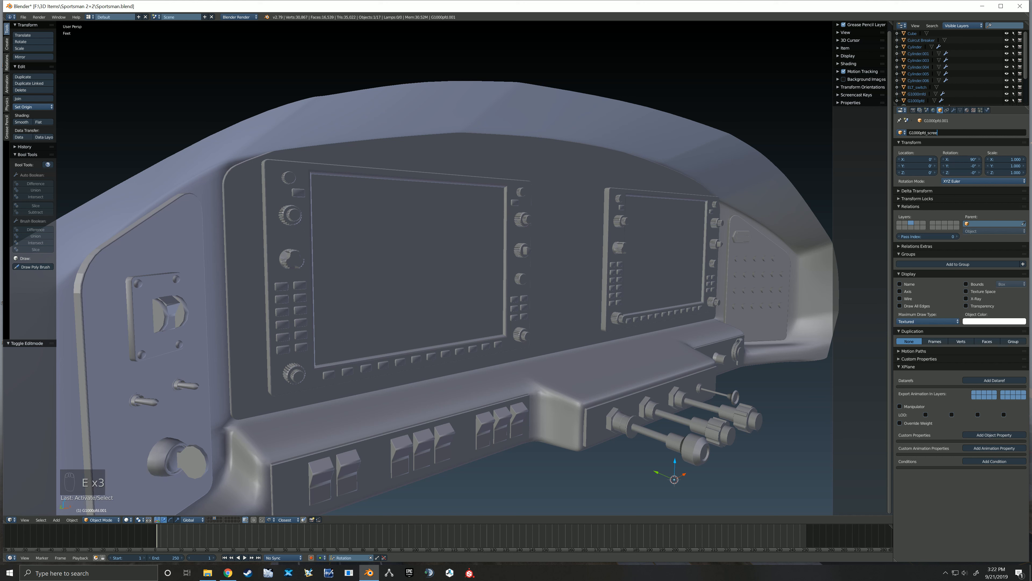
text(n)
key(Return)
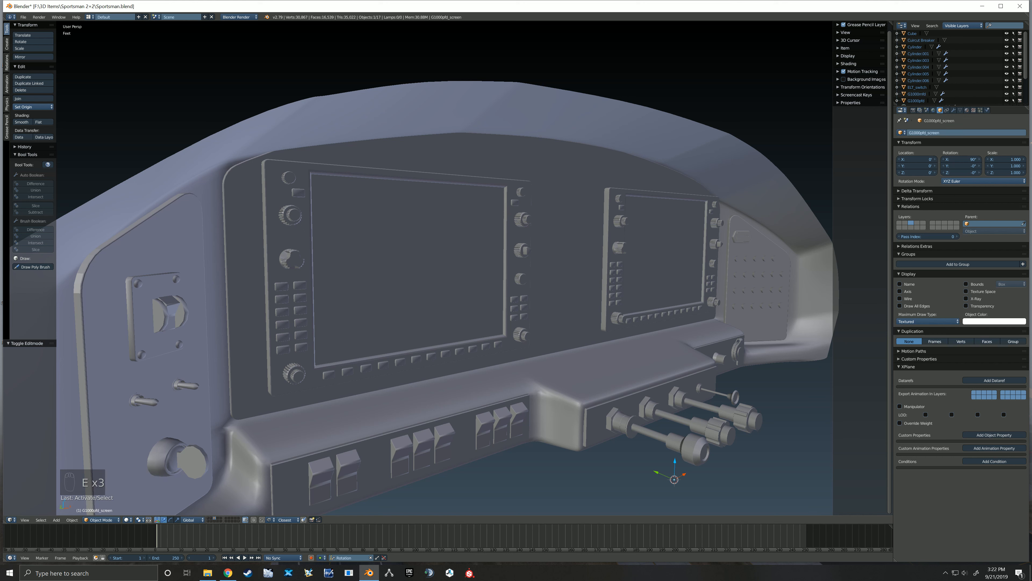
Separate the large display face of the G1000mfd unit into its own object.
right_click(663, 256)
key(Tab)
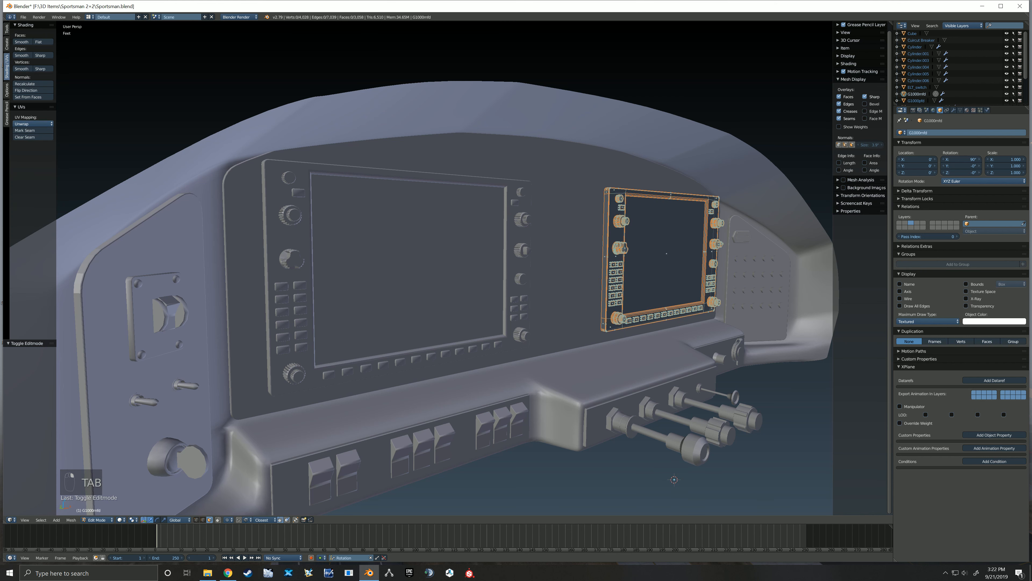
right_click(664, 254)
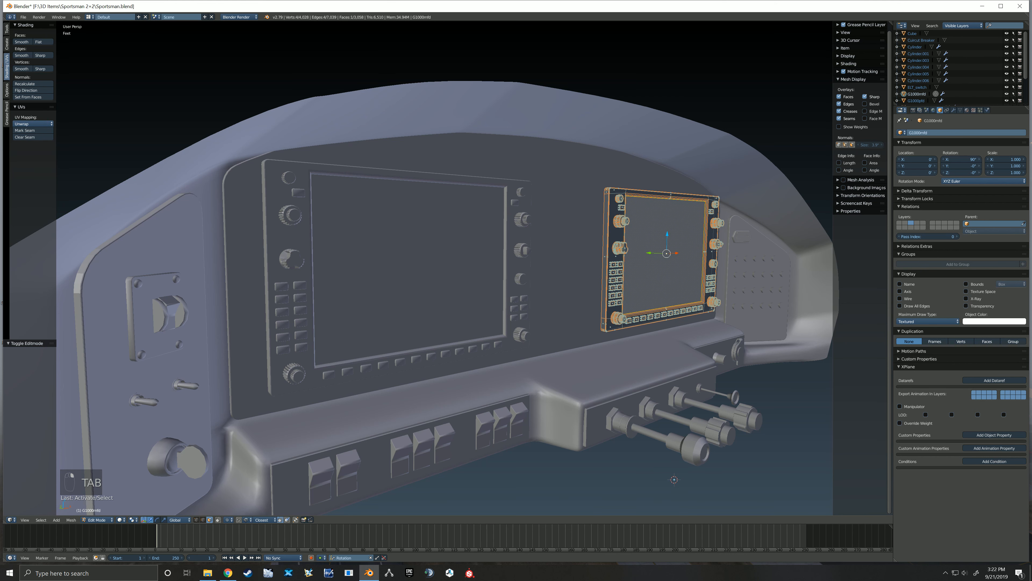
key(p)
click(650, 257)
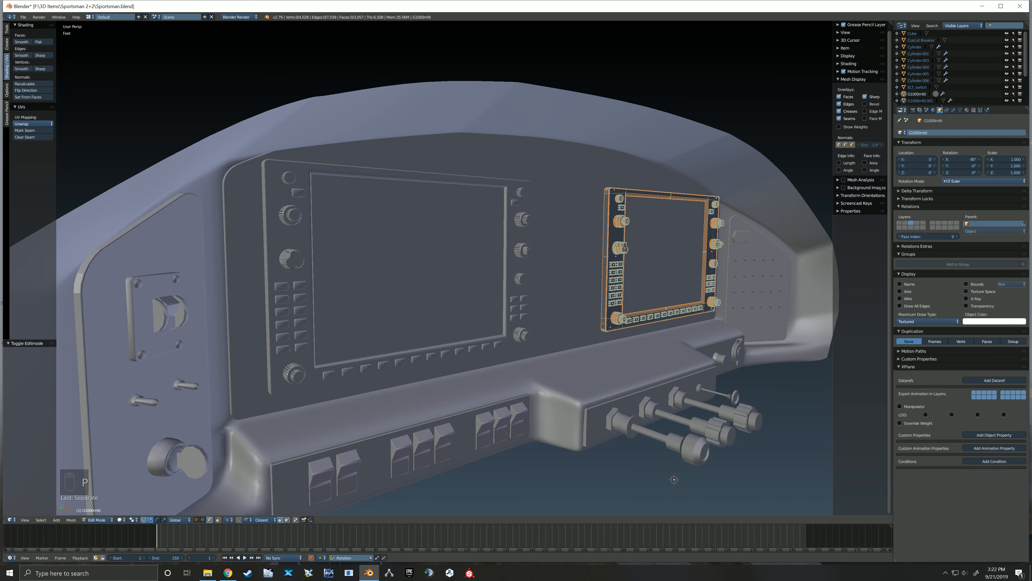
key(Tab)
Rename the separated second display face as G1000mfd_screen.
right_click(663, 256)
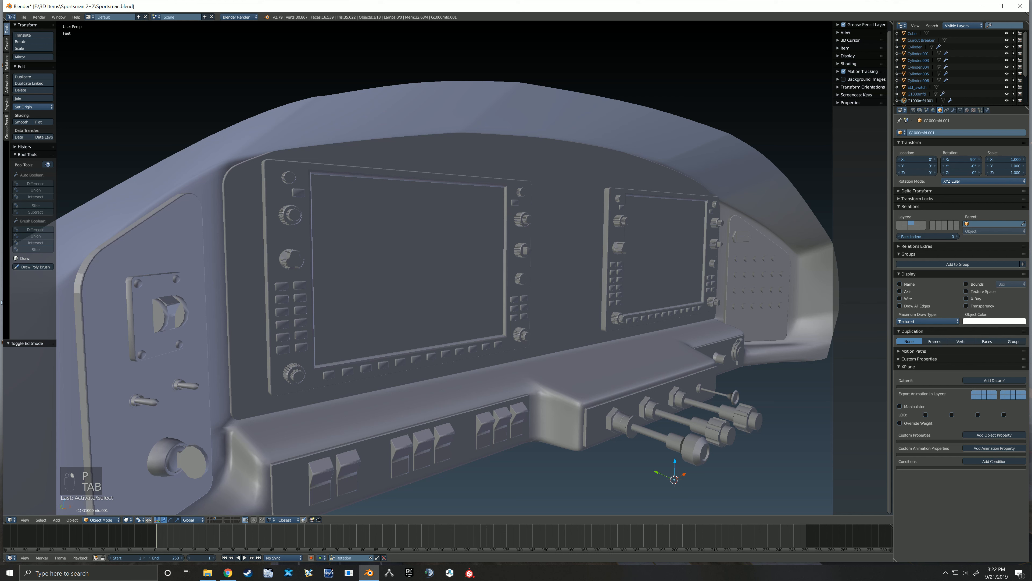
click(947, 132)
click(947, 133)
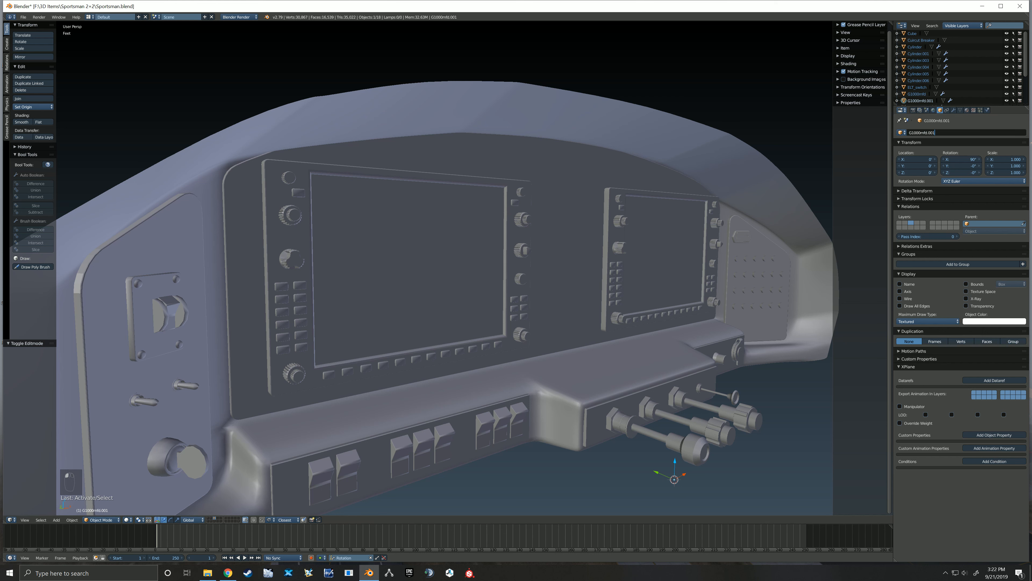
key(BackSpace)
key(BackSpace)
key(BackSpace)
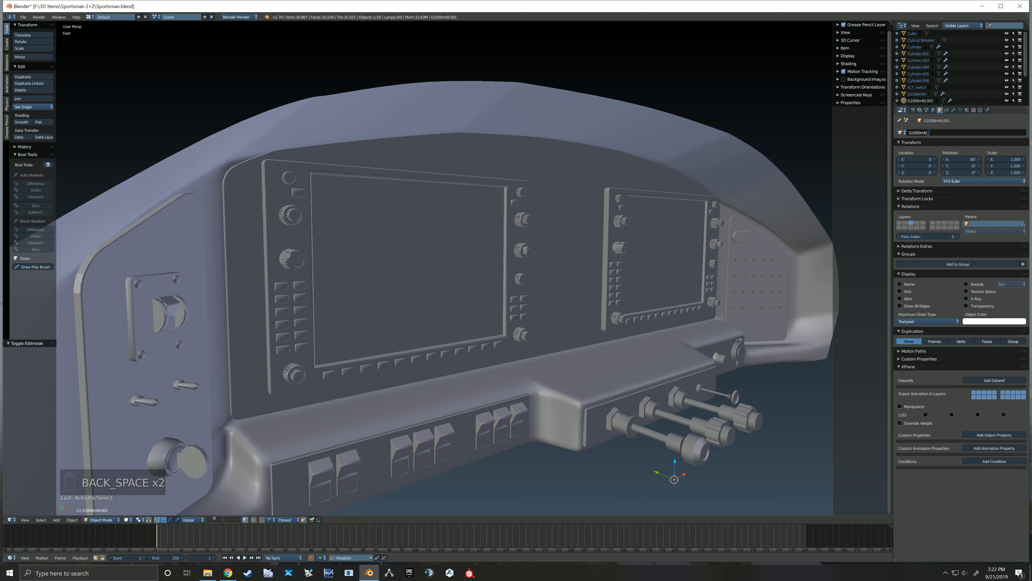
text(_screen)
key(Return)
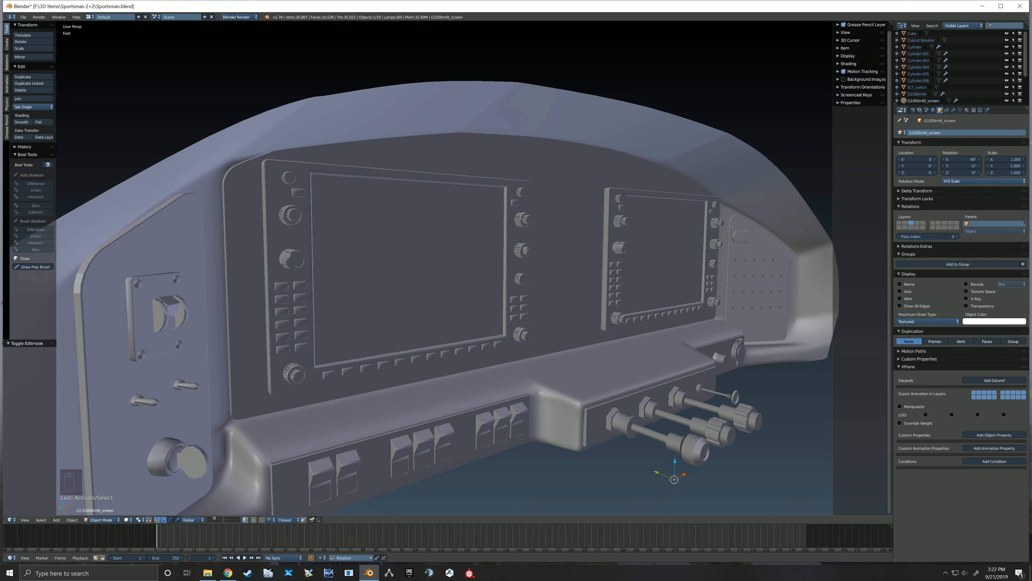
Move both G1000 screen objects to layer 5, check that layer, and return to the instrument panel's layer.
shift+right_click(409, 271)
scroll(959, 67, down, 1)
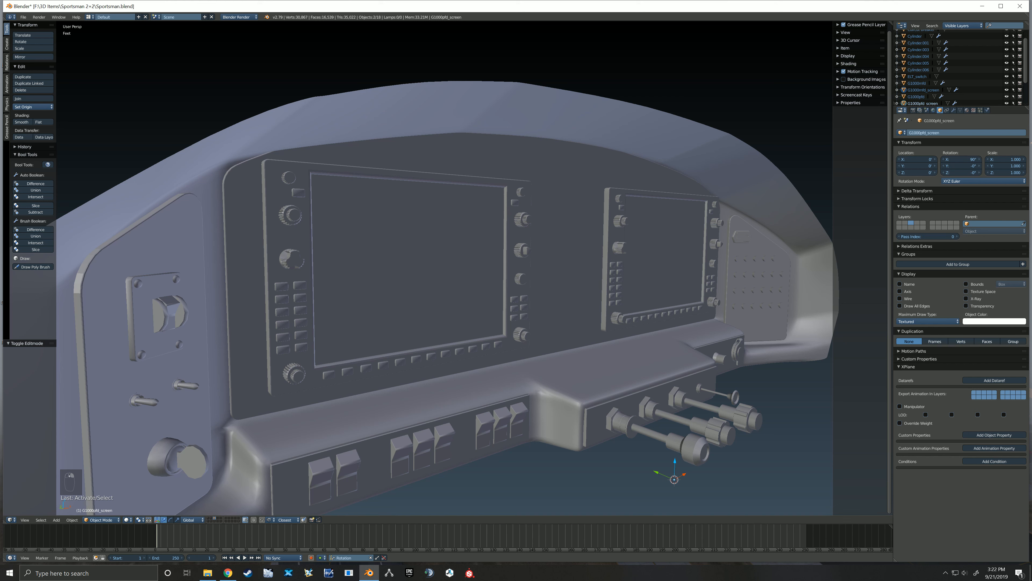
scroll(959, 67, down, 1)
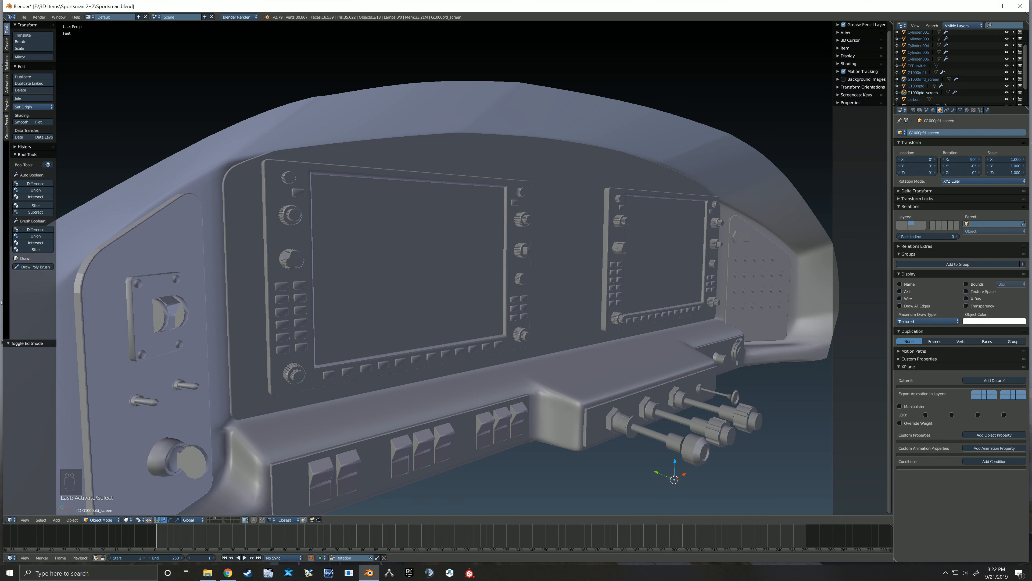
key(m)
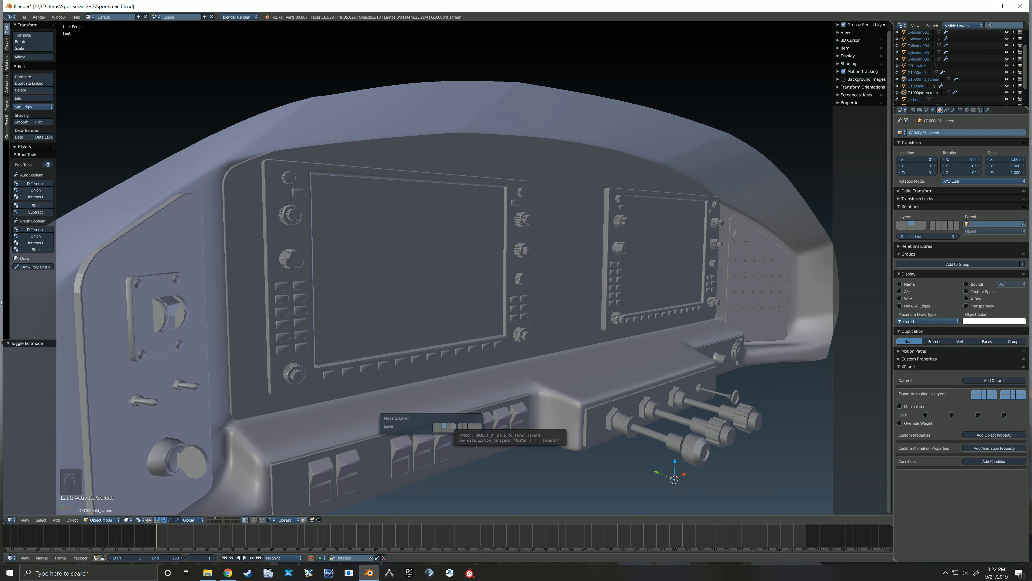
click(454, 426)
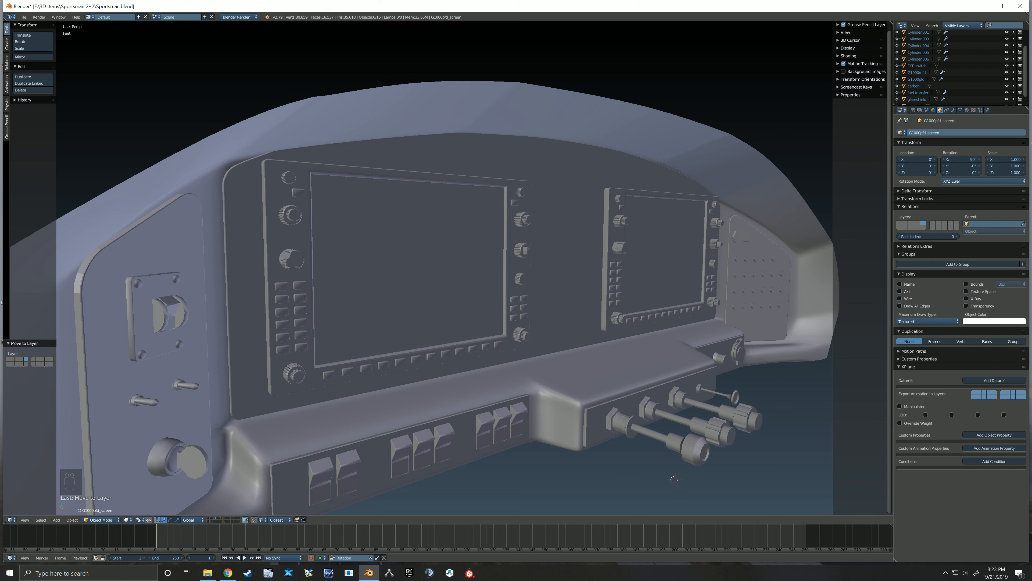
key(5)
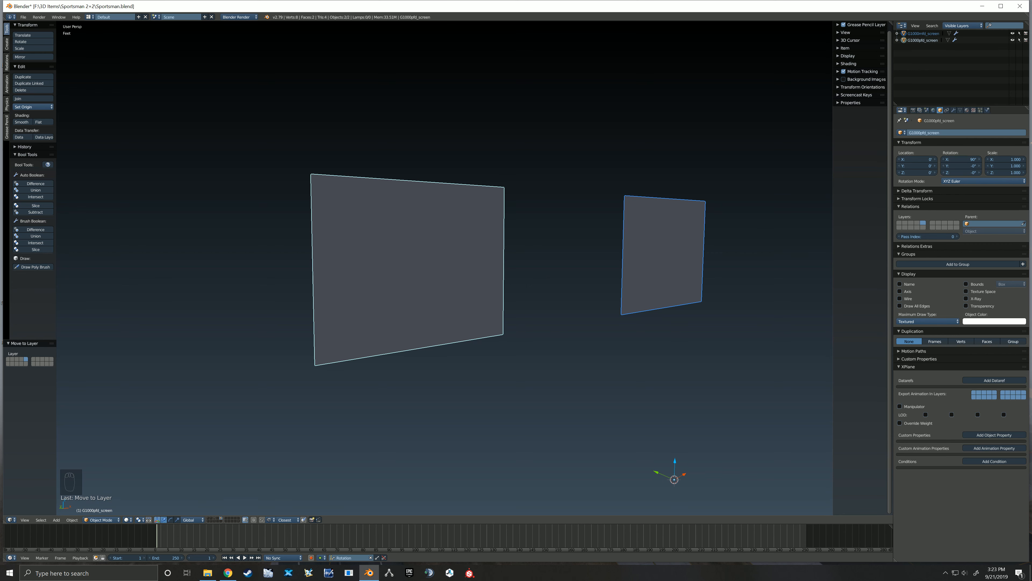
key(1)
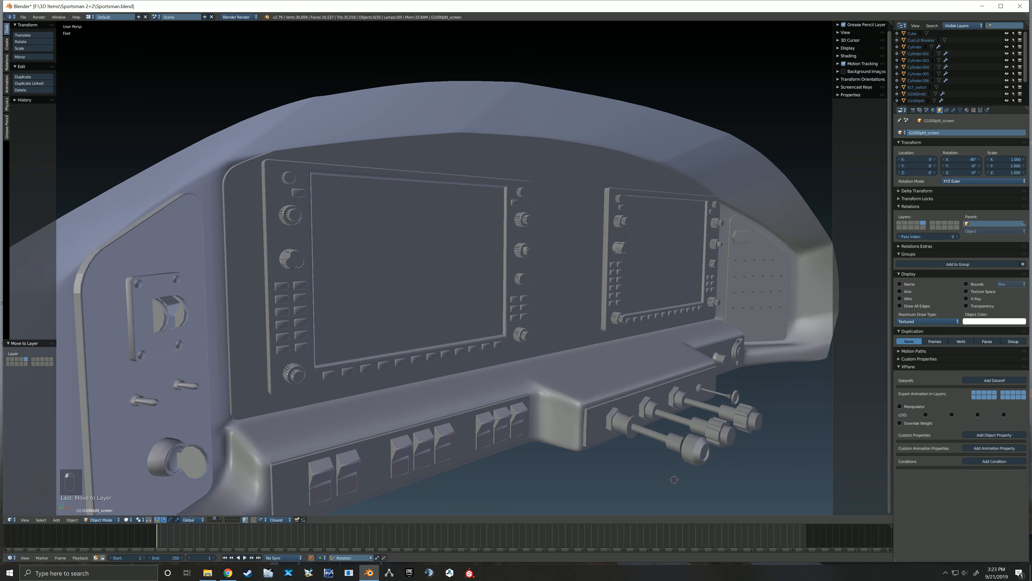
Add a plane mesh at the 3D cursor and rotate its geometry 90° so it stands upright facing the front view.
key(KP_1)
key(KP_5)
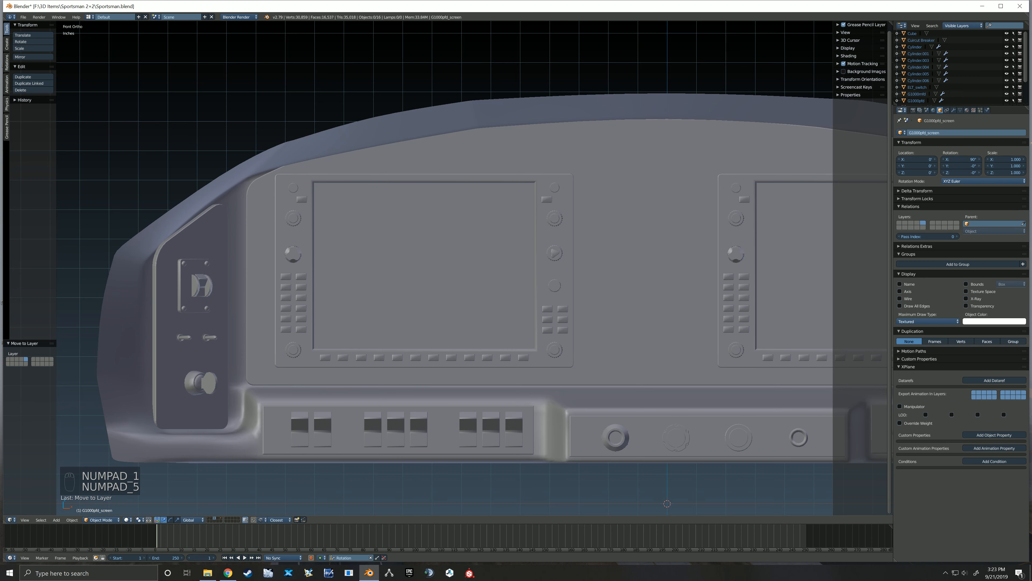
scroll(419, 403, down, 2)
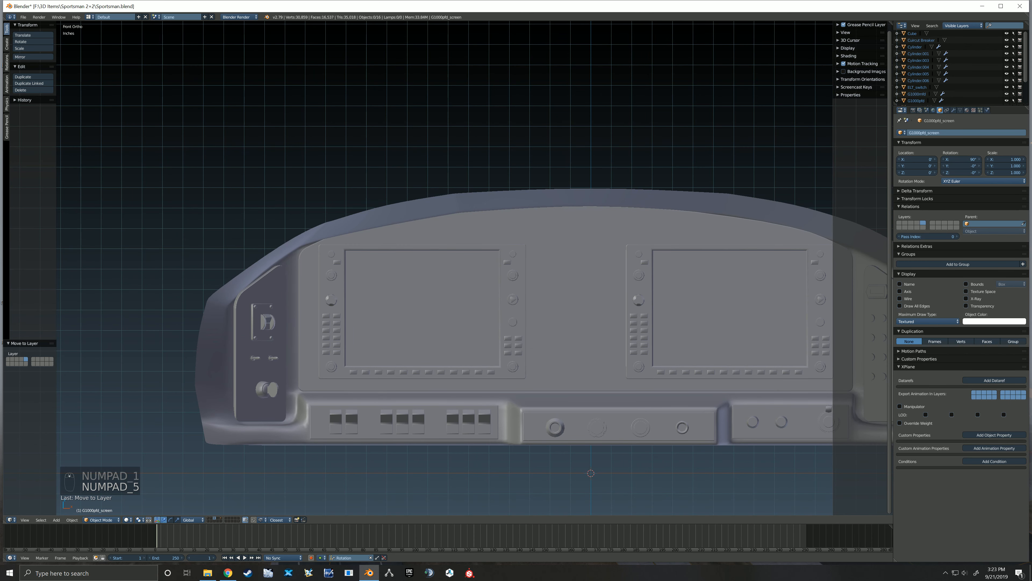
key(shift+a)
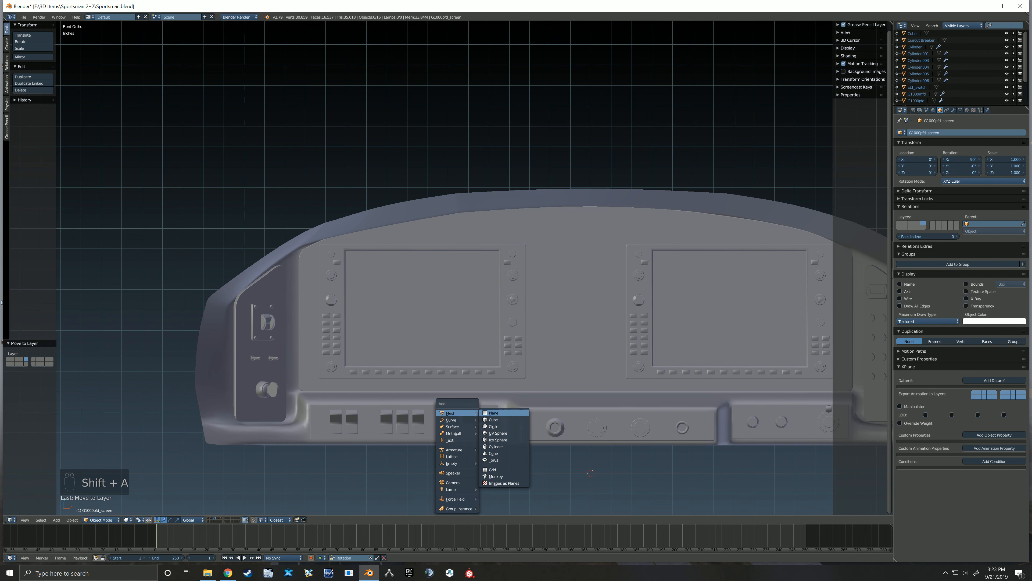
click(493, 412)
key(Tab)
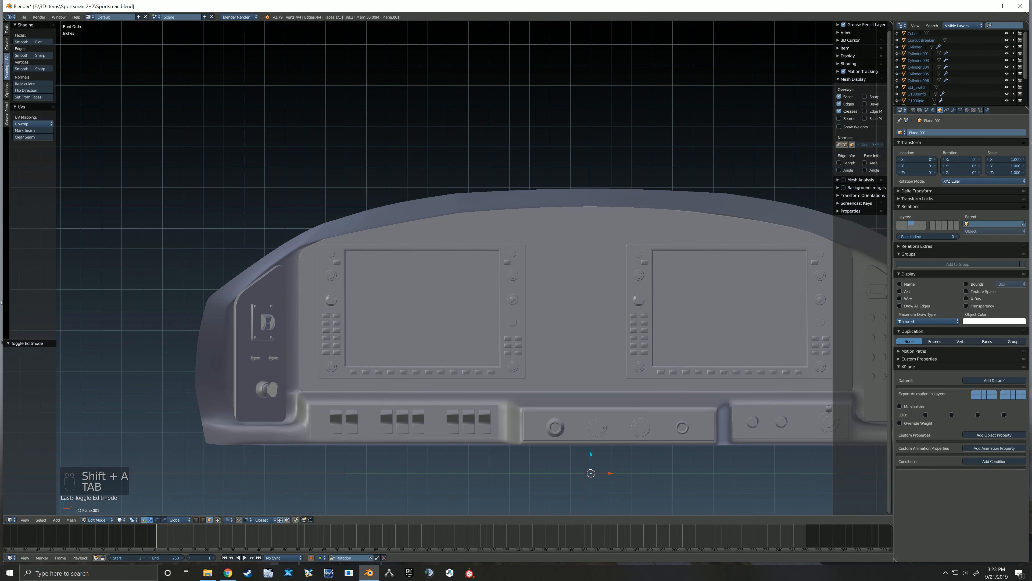
key(KP_3)
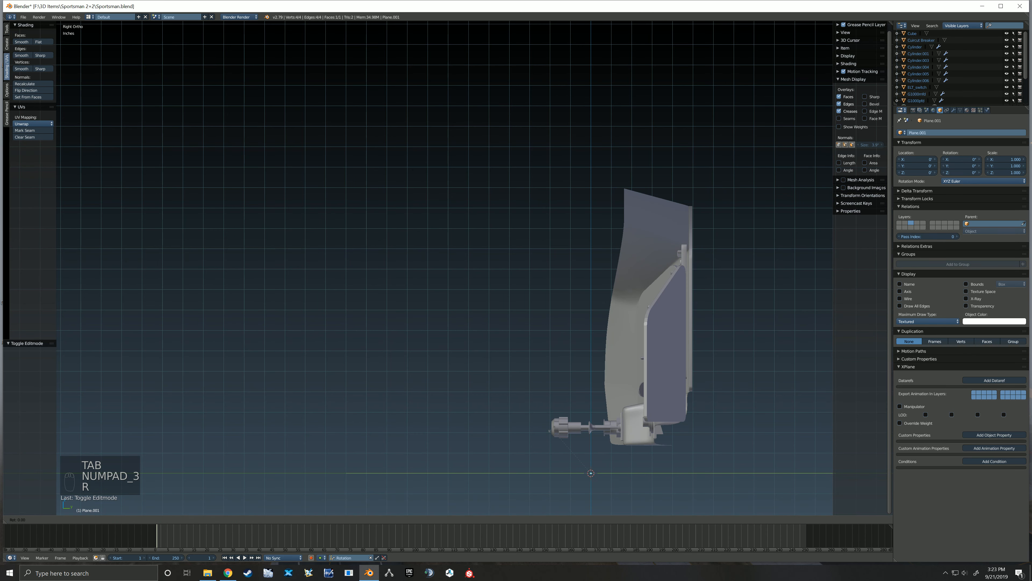
key(r)
key(KP_1)
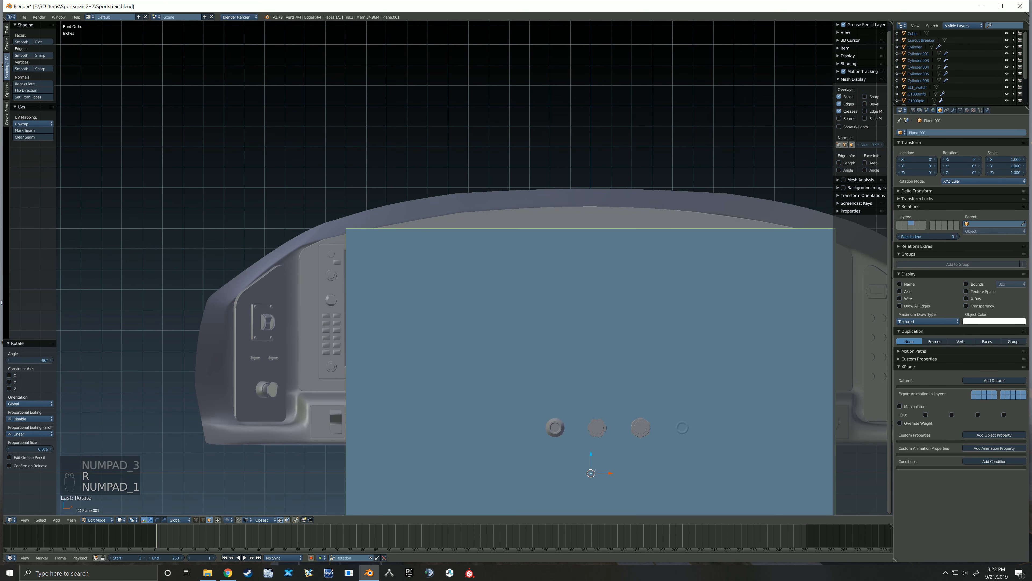
Scale the upright plane down by 0.251 and again by 0.414 to a small square below the panel.
scroll(481, 341, down, 2)
key(s)
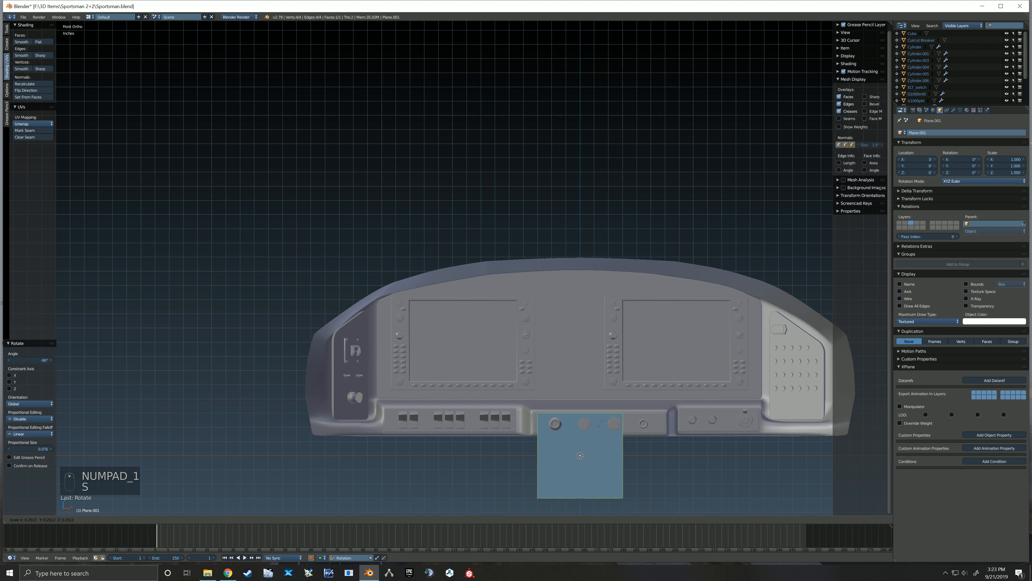
click(555, 427)
scroll(630, 442, up, 1)
scroll(629, 441, up, 1)
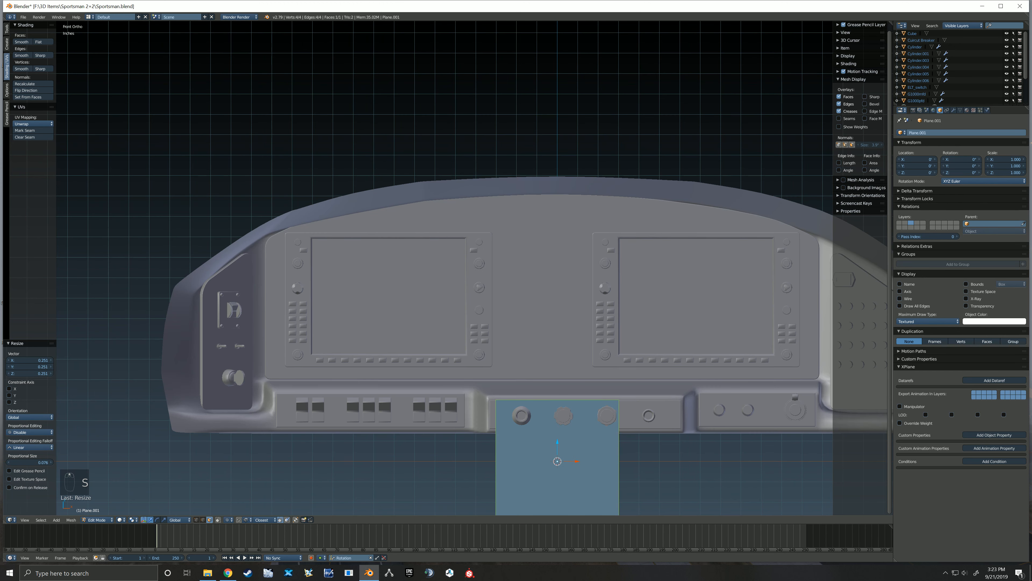
shift+middle_drag(629, 442, 664, 373)
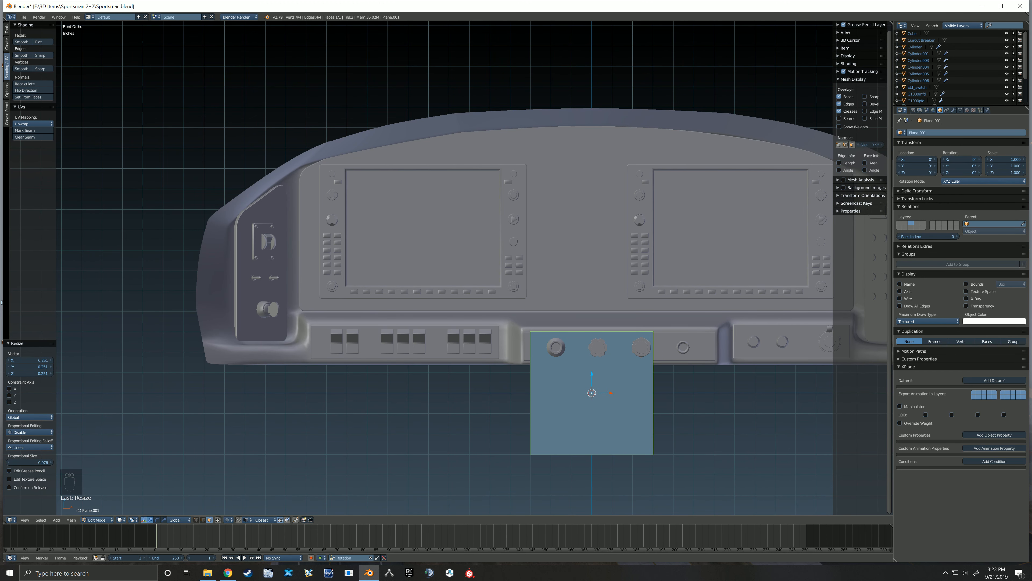
key(s)
key(Return)
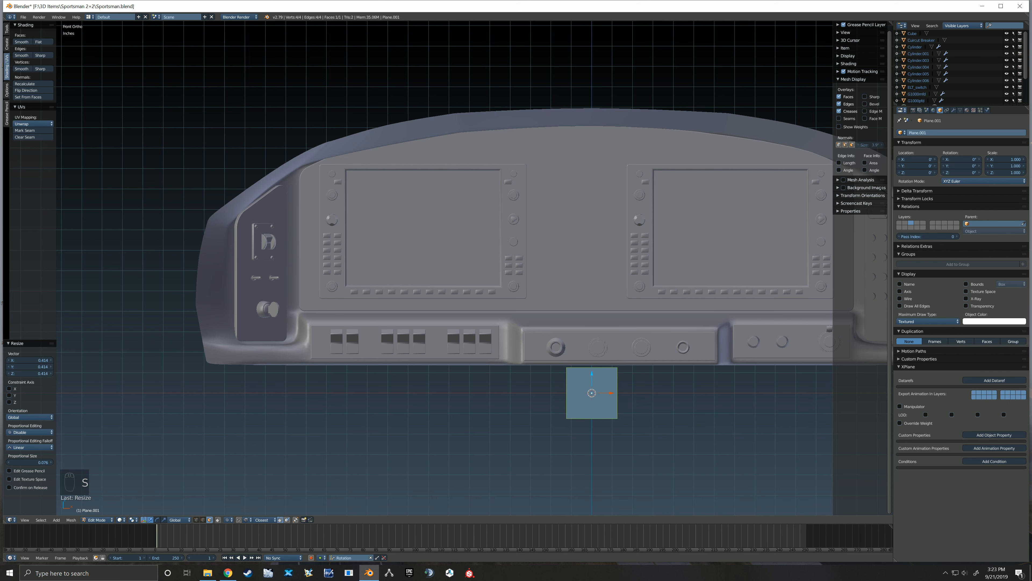
Move the plane over the leftmost rocker switch on the lower panel and scale it down by about 0.29.
key(g)
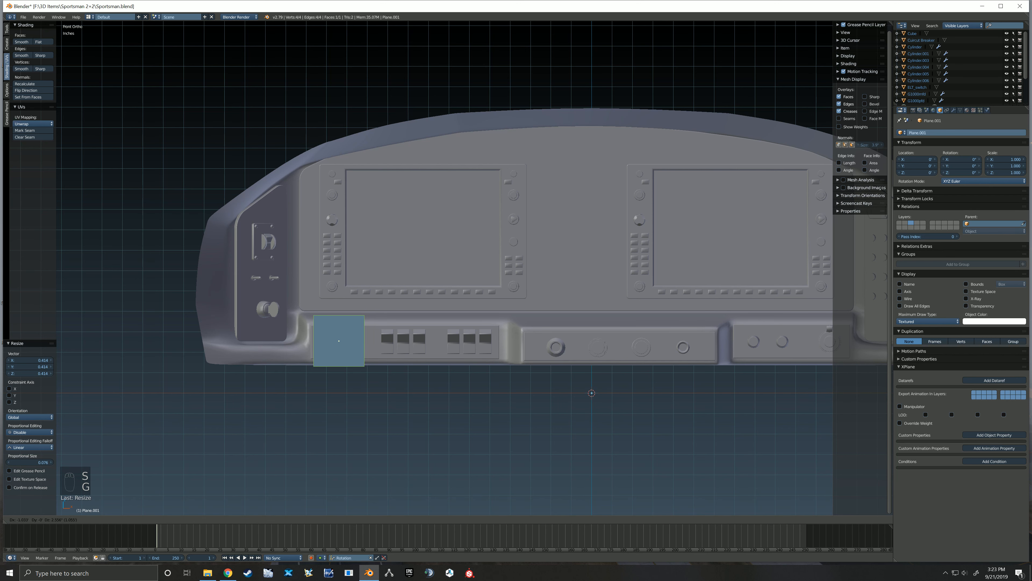
key(Return)
scroll(291, 328, up, 6)
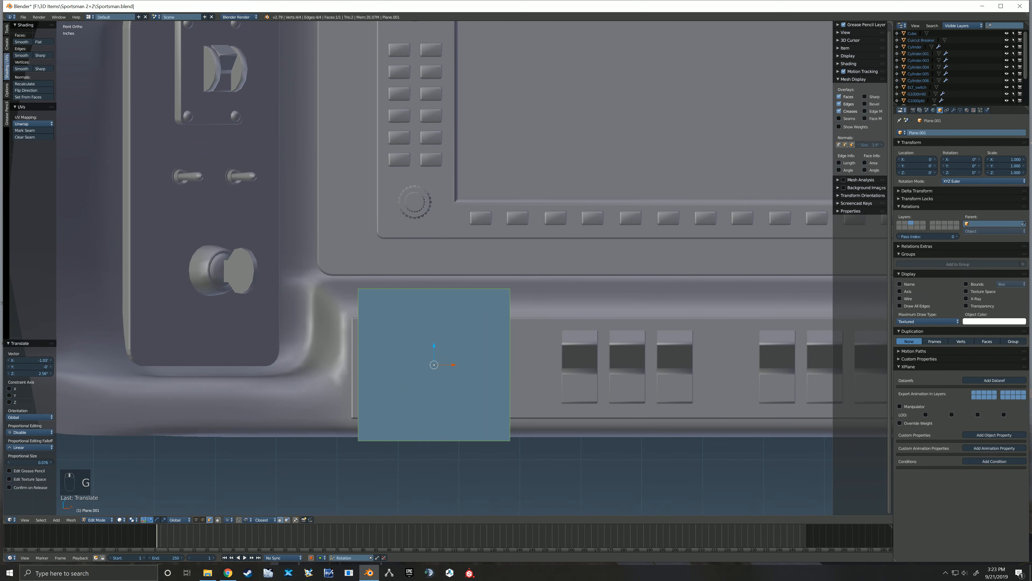
key(s)
key(Return)
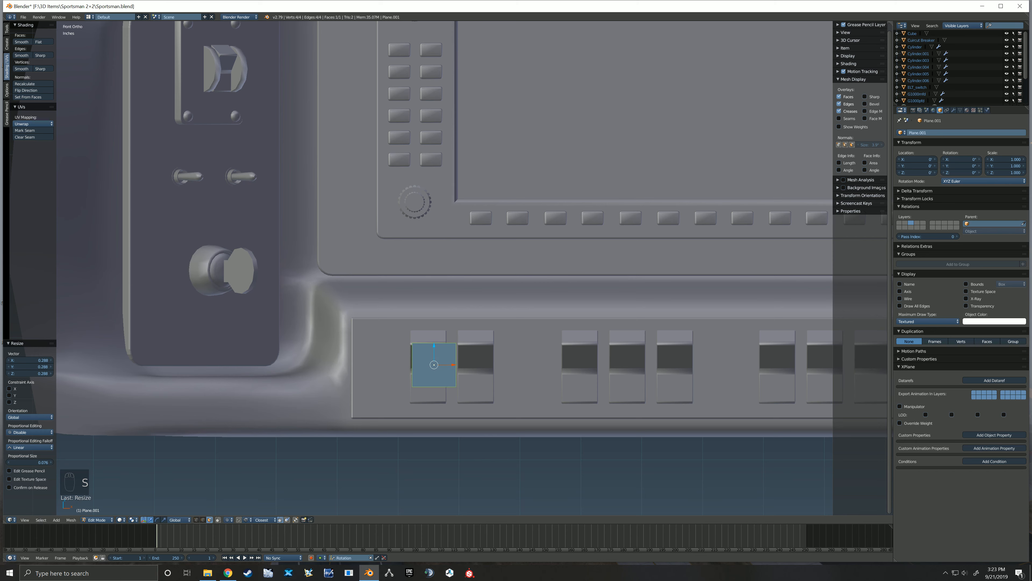
scroll(435, 370, up, 2)
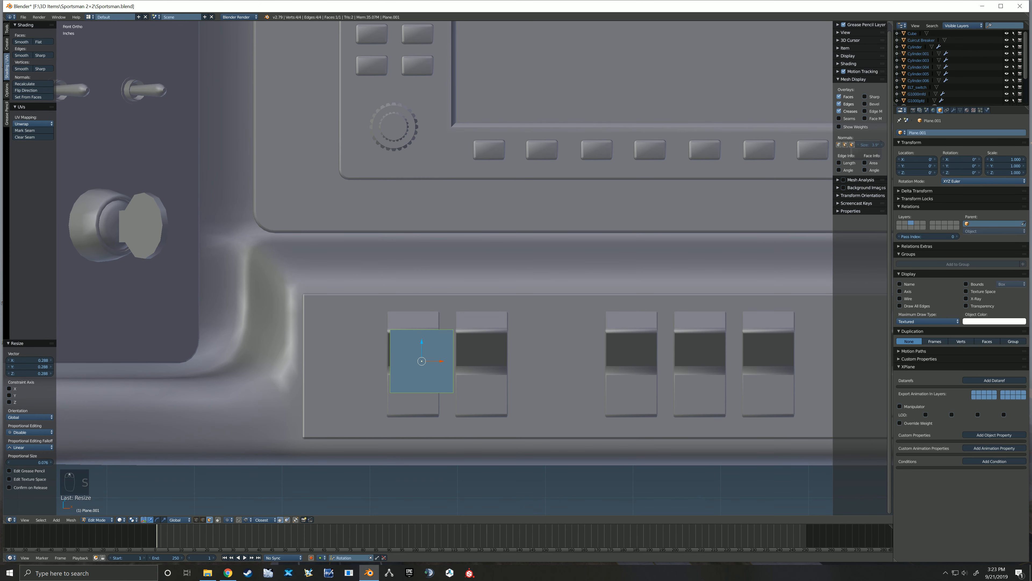
Center the plane on the leftmost rocker switch and stretch it along Z by about 2 to cover the switch's full height.
key(g)
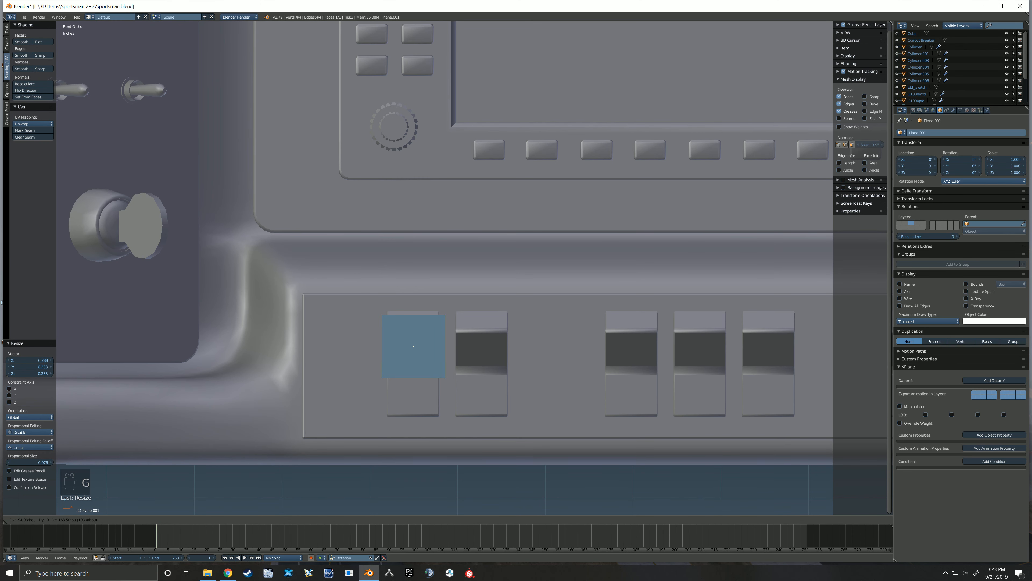
key(Return)
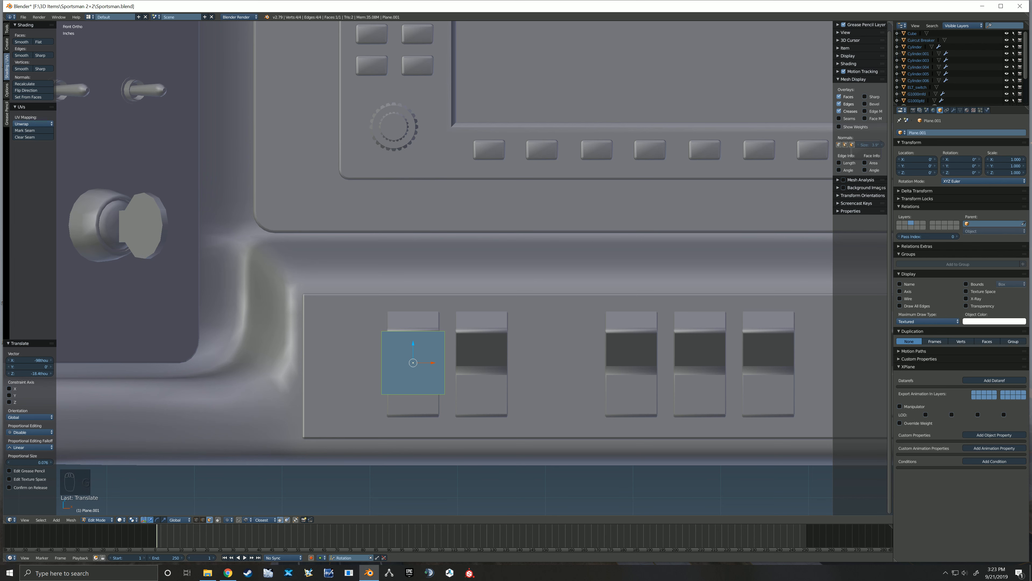
key(s)
key(z)
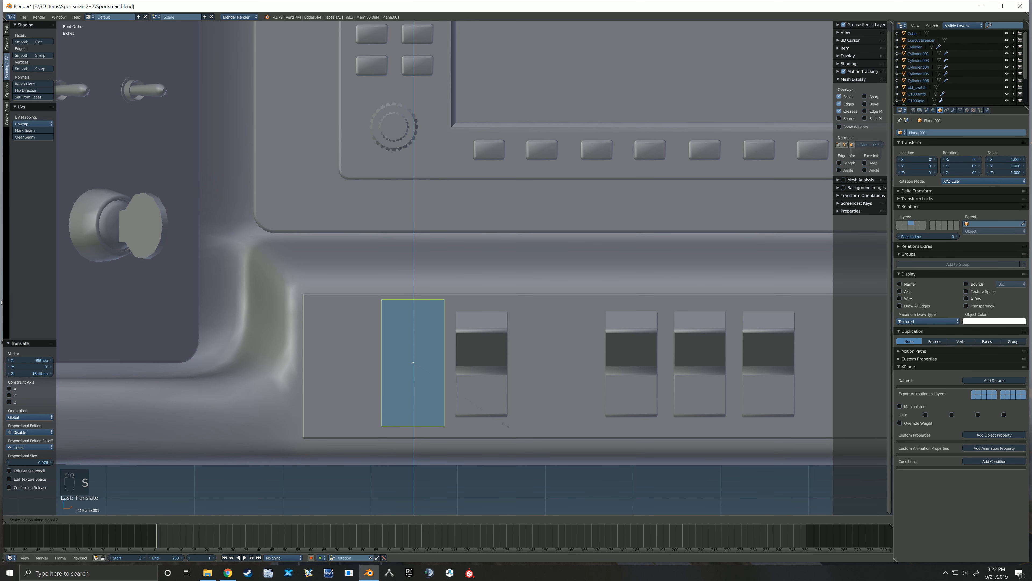
key(Return)
scroll(474, 407, down, 3)
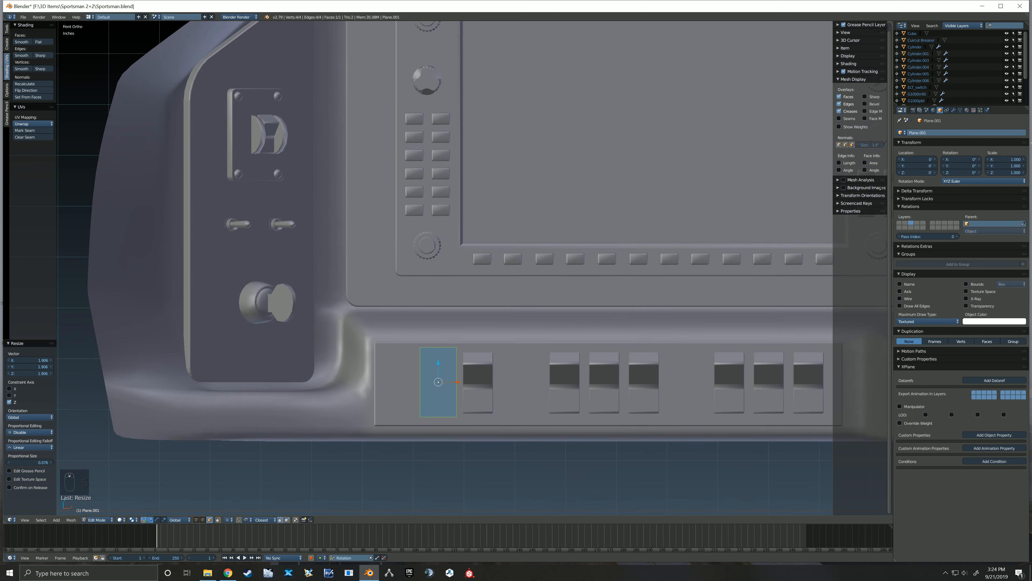
Move the plane's geometry along Y to sit just in front of the leftmost rocker switch, and return to Object Mode.
middle_drag(474, 408, 560, 432)
key(g)
key(y)
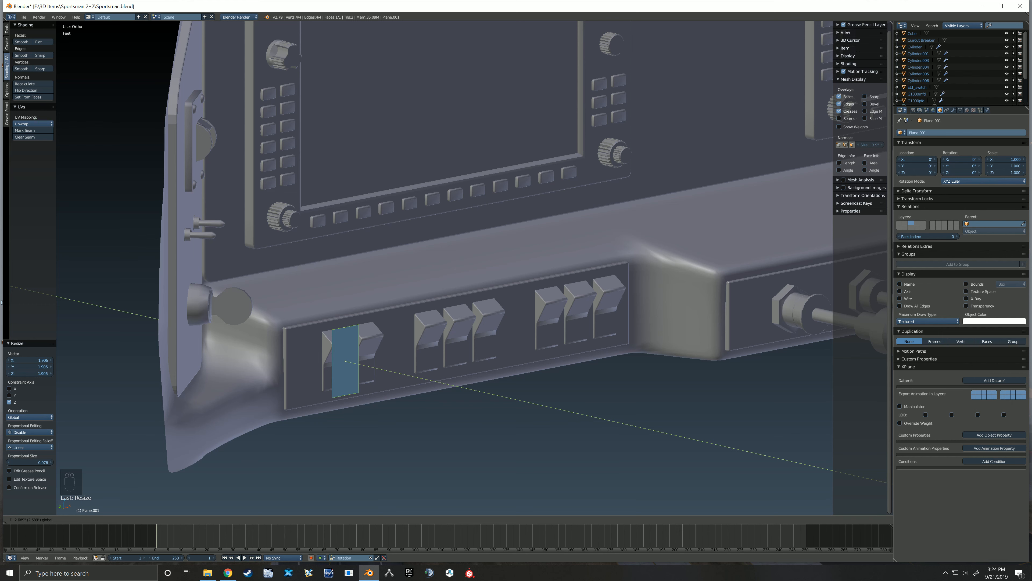
key(Return)
key(KP_1)
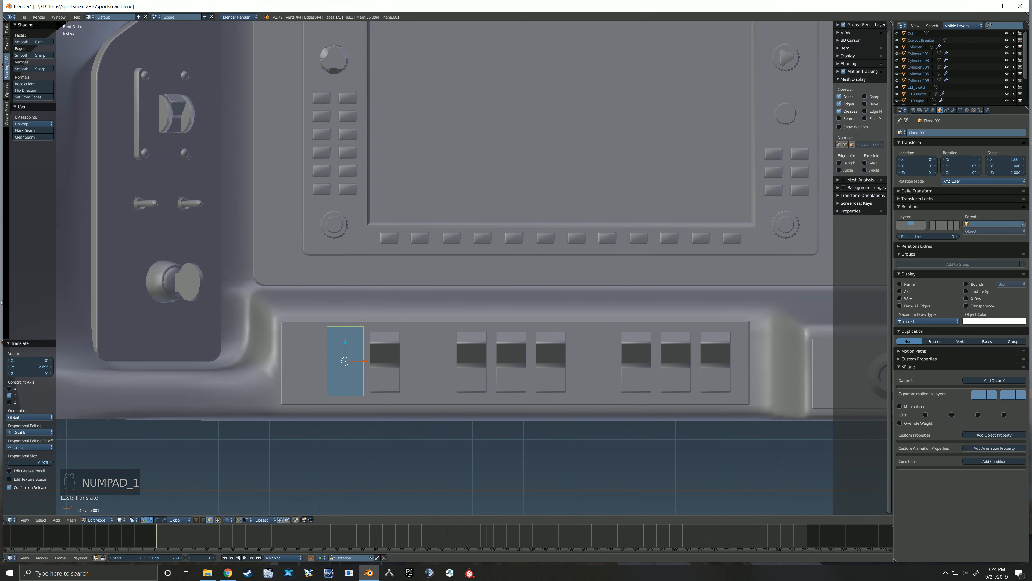
scroll(359, 368, down, 4)
shift+middle_drag(472, 268, 449, 261)
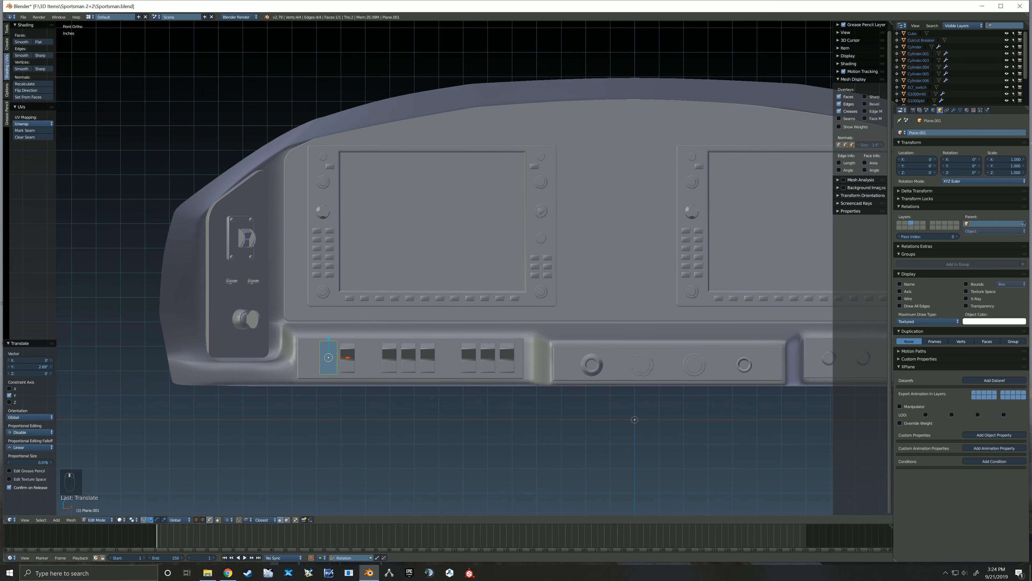
key(Tab)
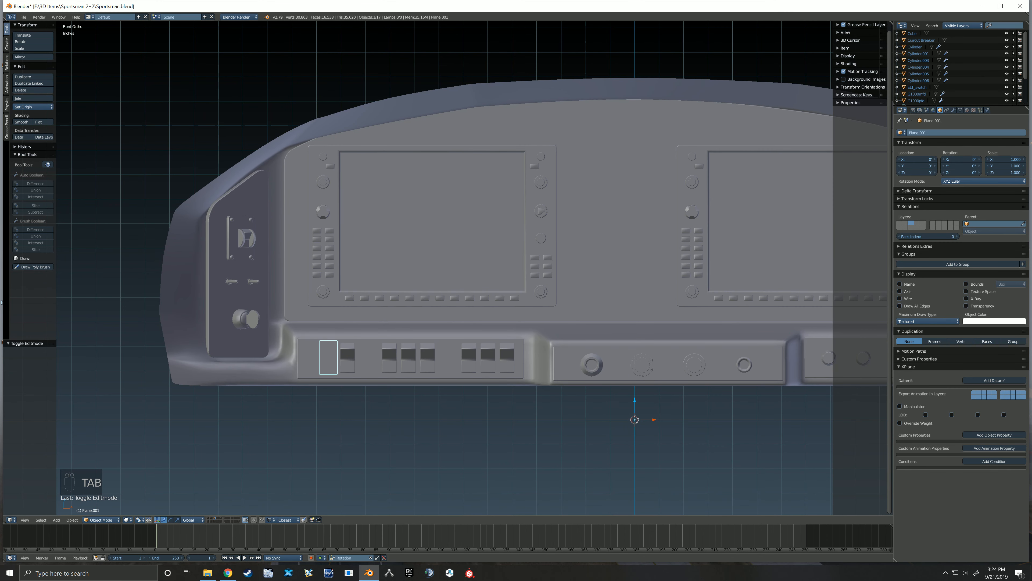
Rename the switch cover plane as Battery_switch_command.
click(967, 133)
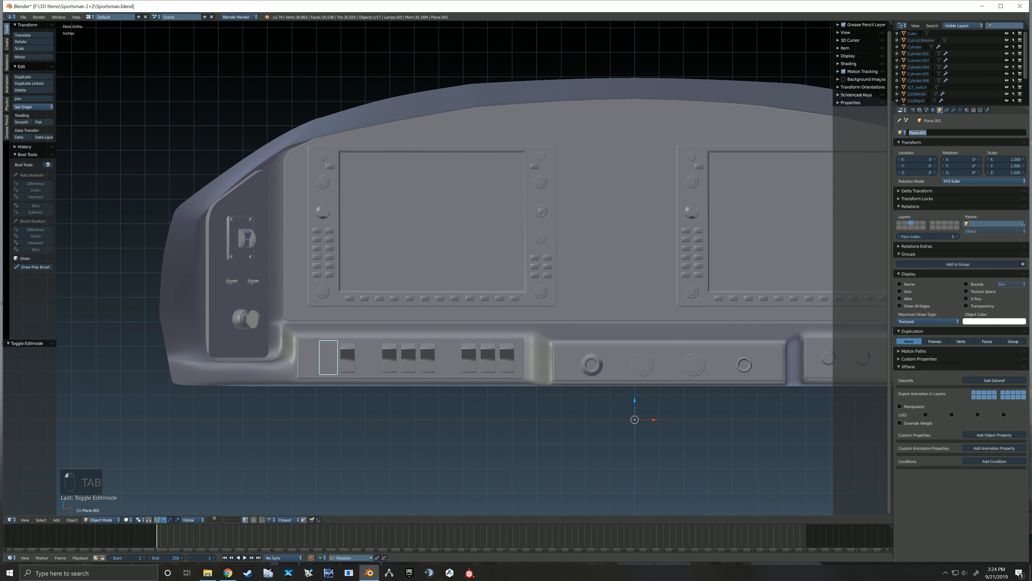
text(Battery_switch)
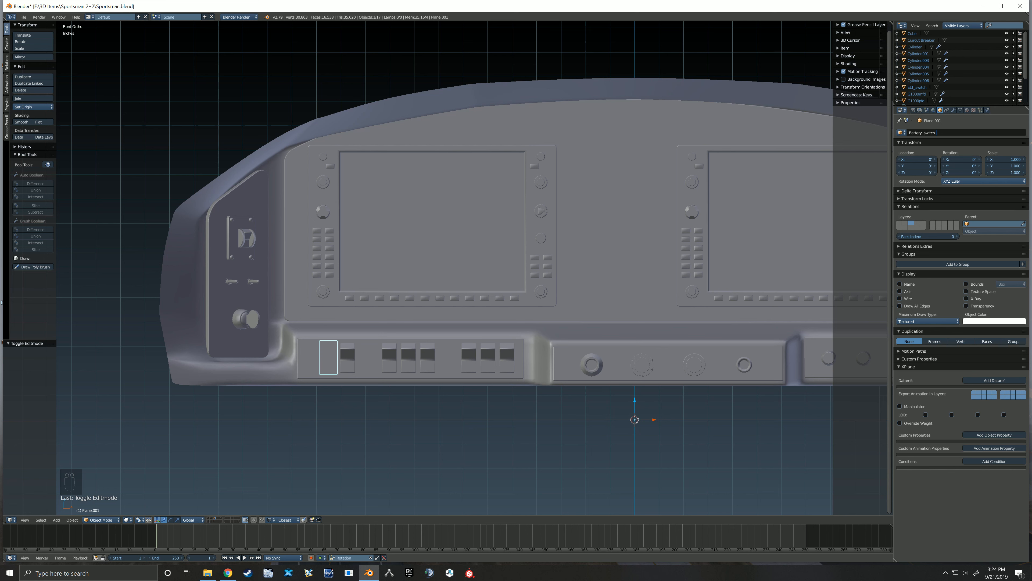
text(_command)
key(Return)
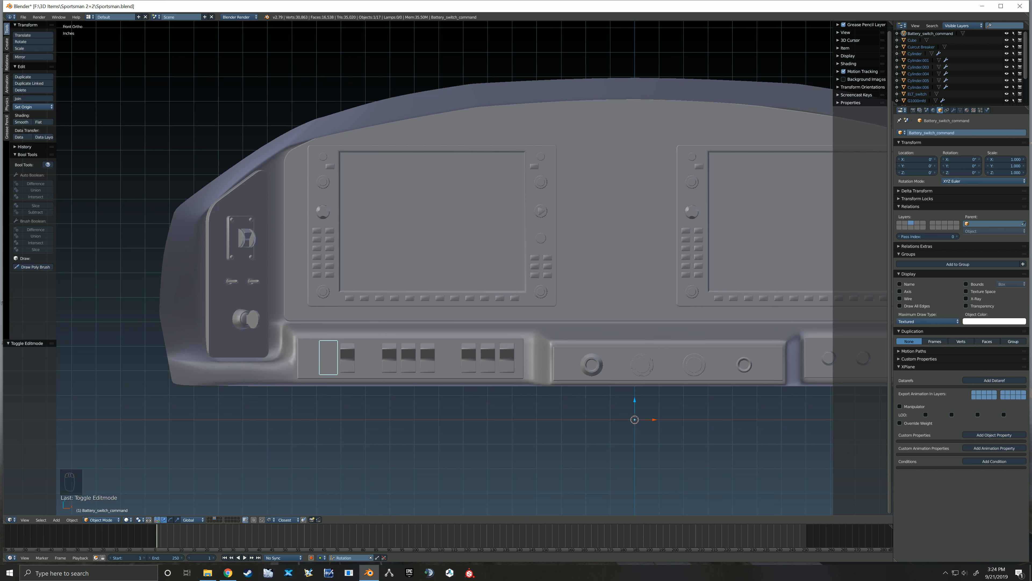
Move the Battery_switch_command plane to layer 5 and show that layer to check it alongside the G1000 screens.
key(m)
click(433, 367)
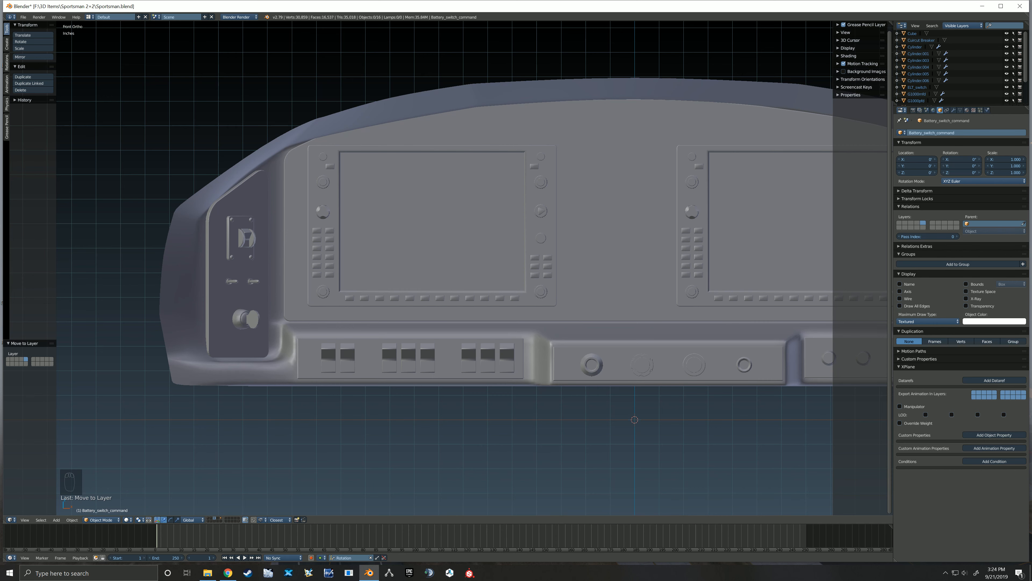
key(5)
scroll(470, 320, down, 2)
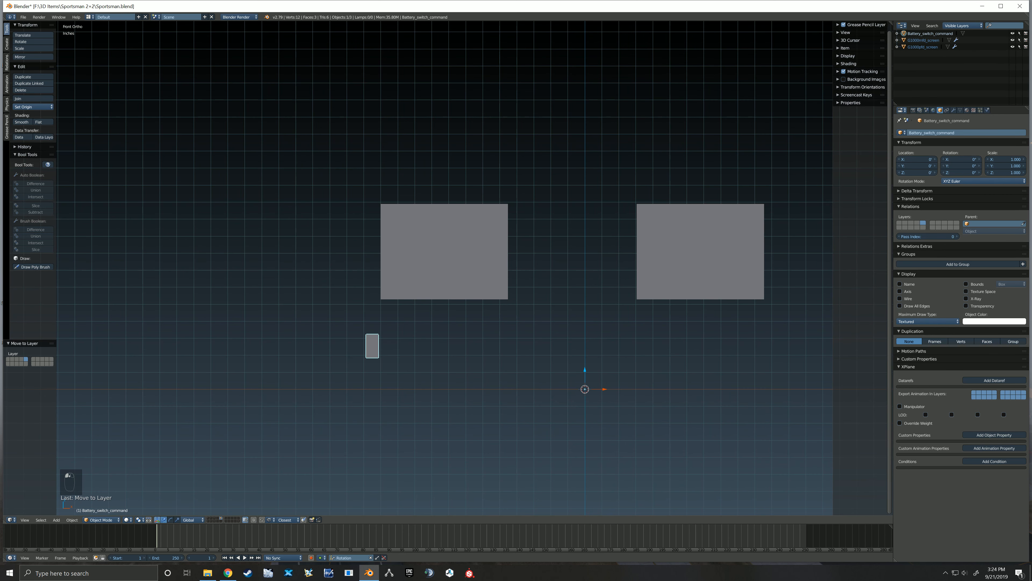
shift+middle_drag(469, 321, 404, 345)
scroll(438, 340, up, 1)
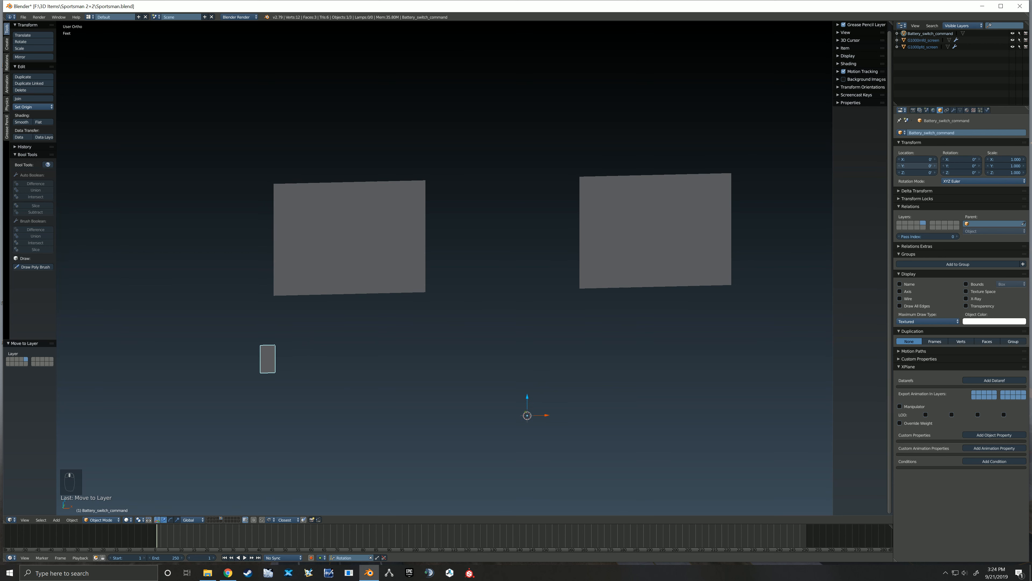
Open the scene settings that hold the X-Plane layer export options.
click(927, 109)
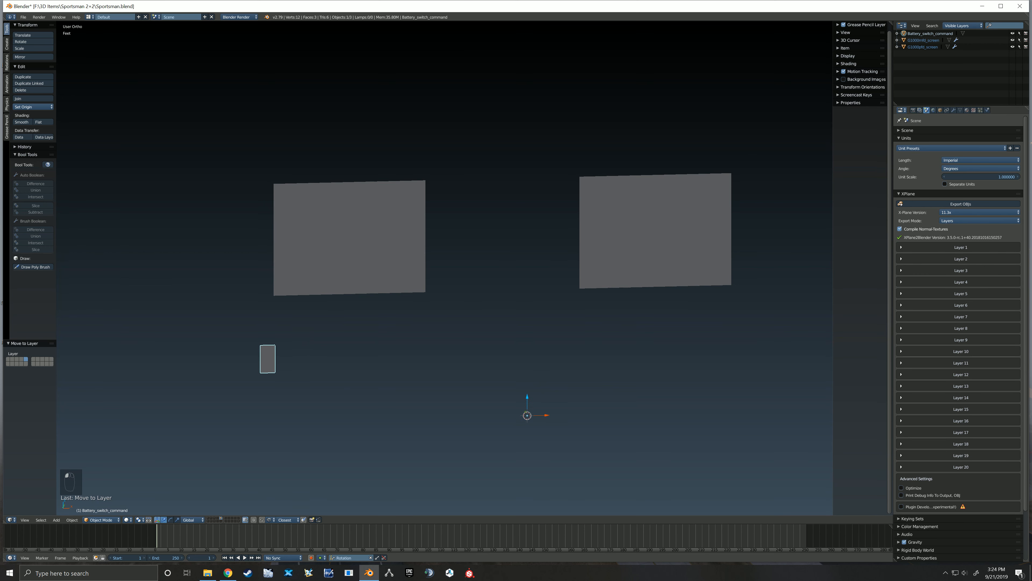